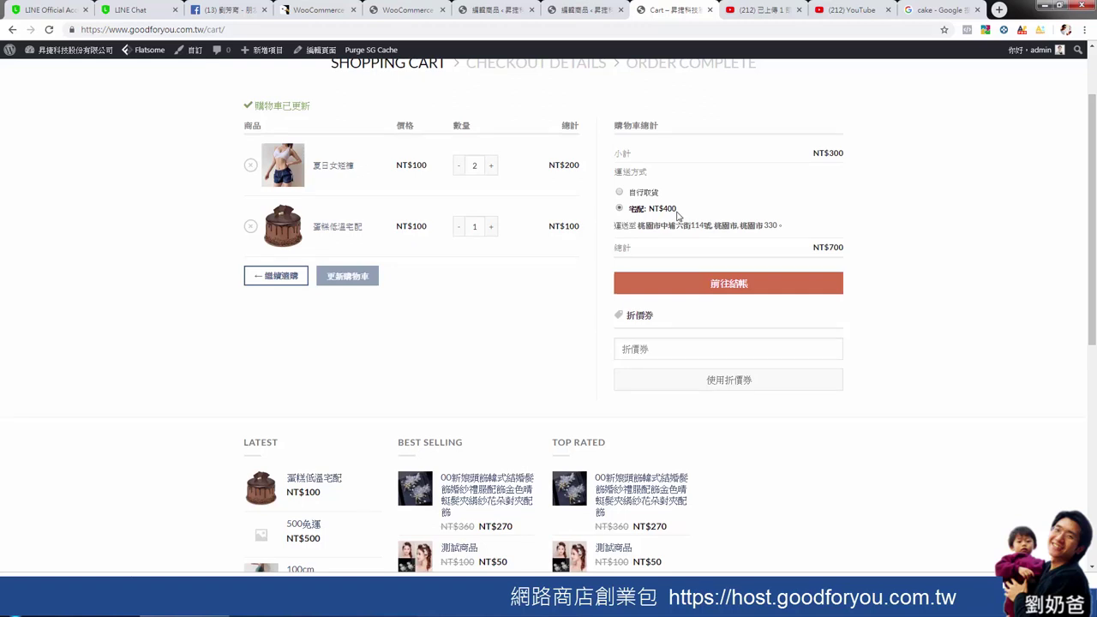
Set the quantity of 蛋糕低溫宅配 to 2 and update the cart
left_click(493, 228)
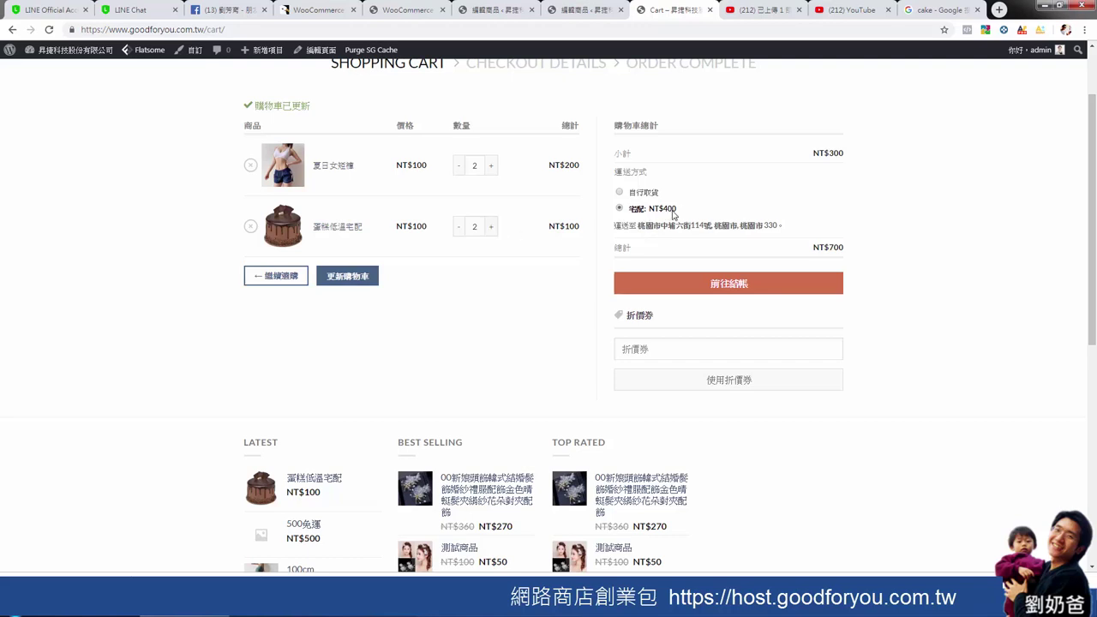
left_click(366, 284)
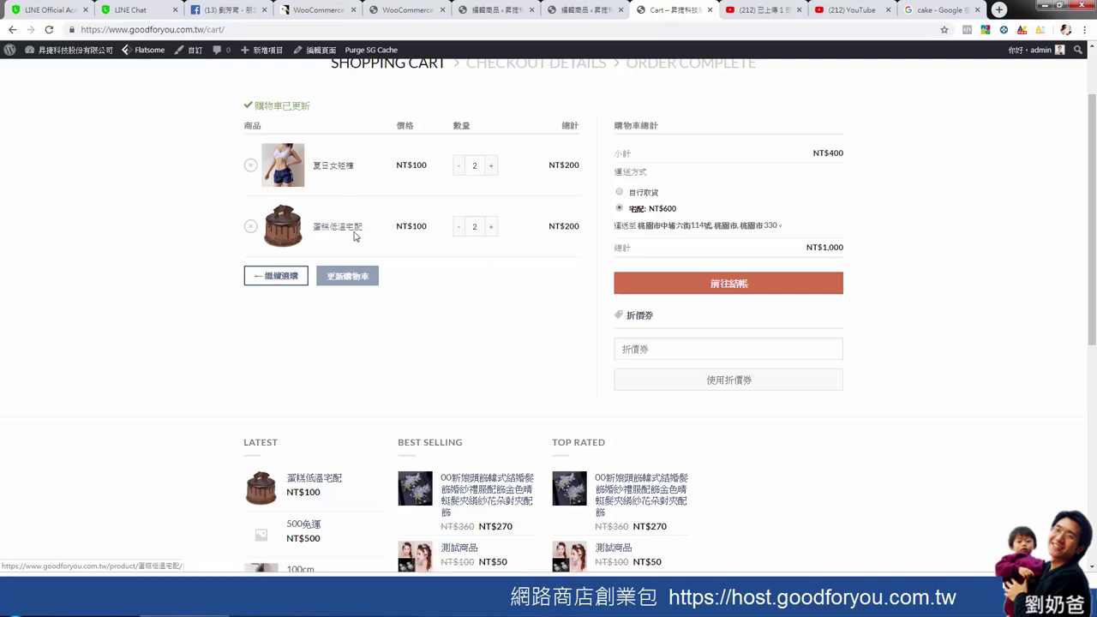
Open the product editor for 蛋糕低溫宅配 and view its shipping class setting
left_click(590, 13)
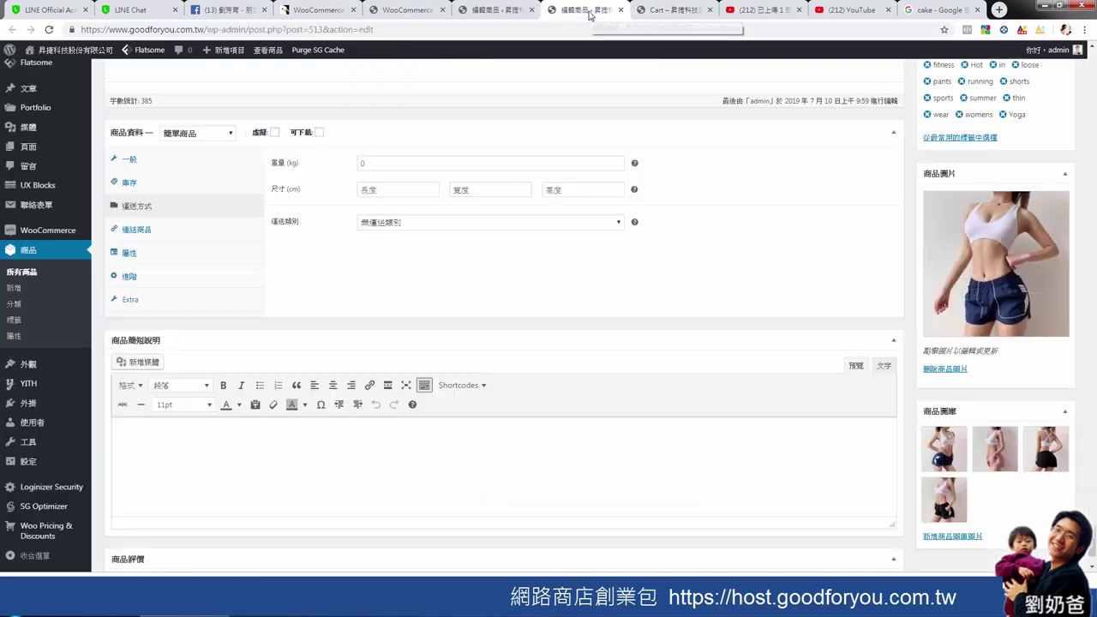
left_click(498, 13)
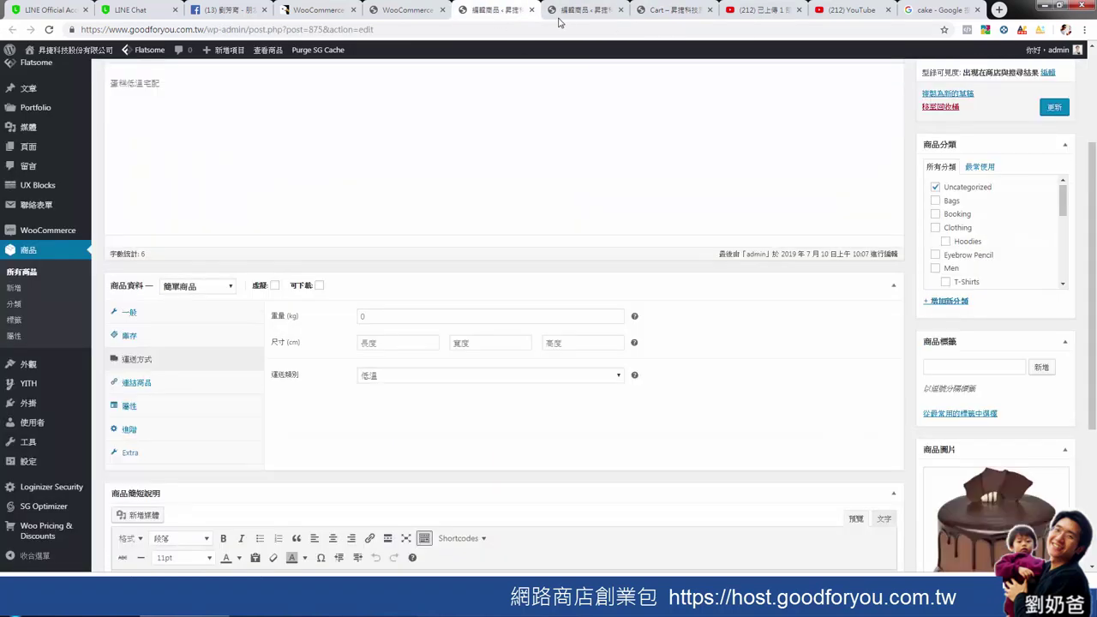
scroll(549, 238, "up", 3)
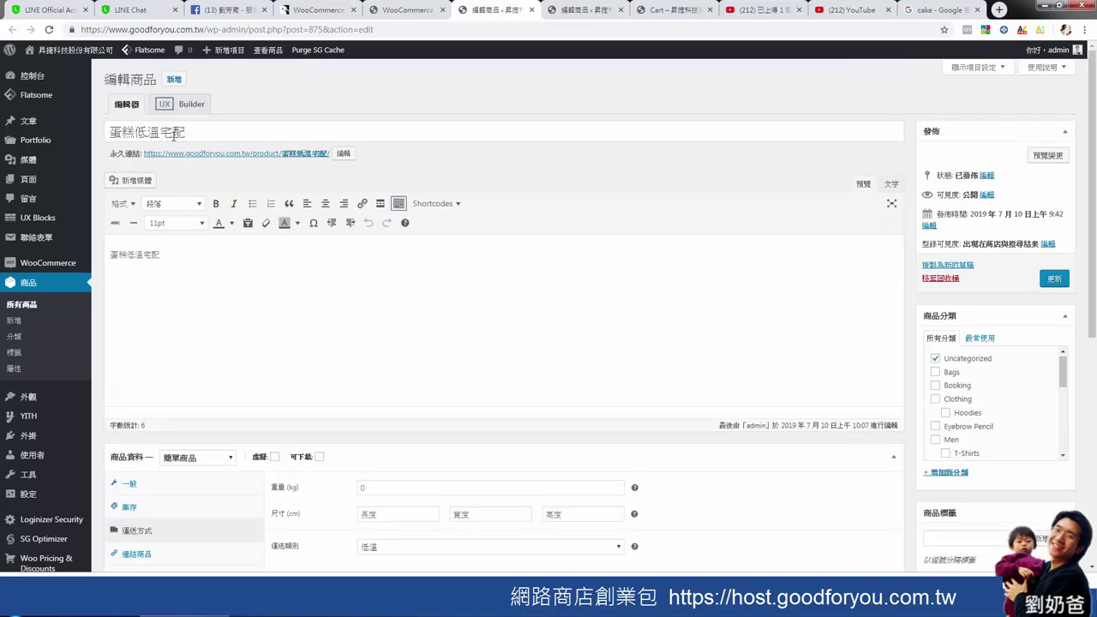
scroll(341, 279, "down", 2)
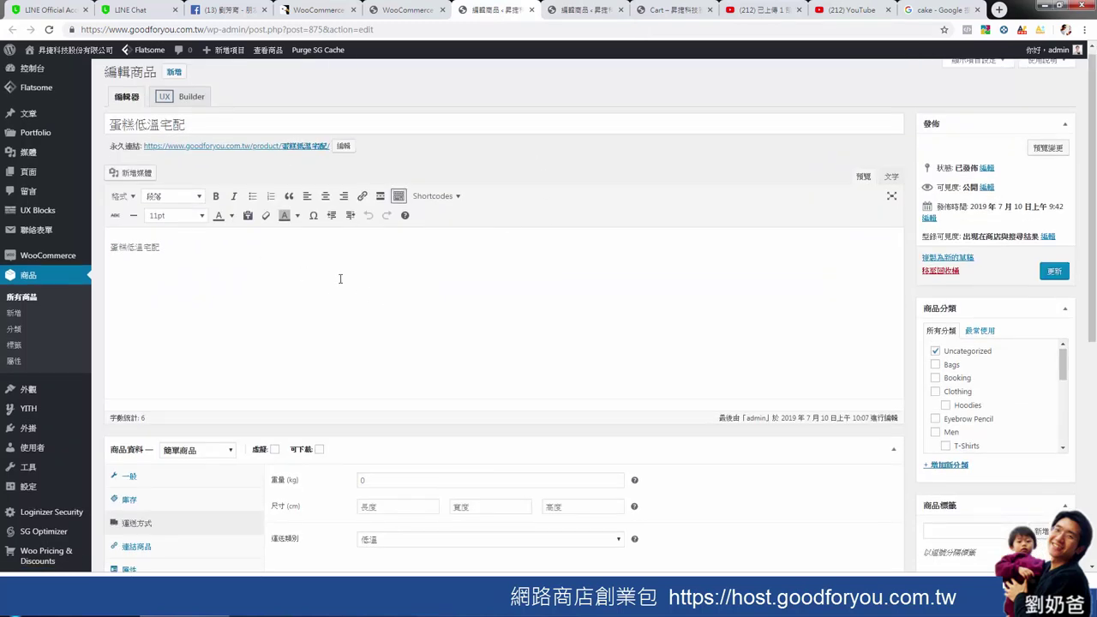
scroll(341, 274, "down", 1)
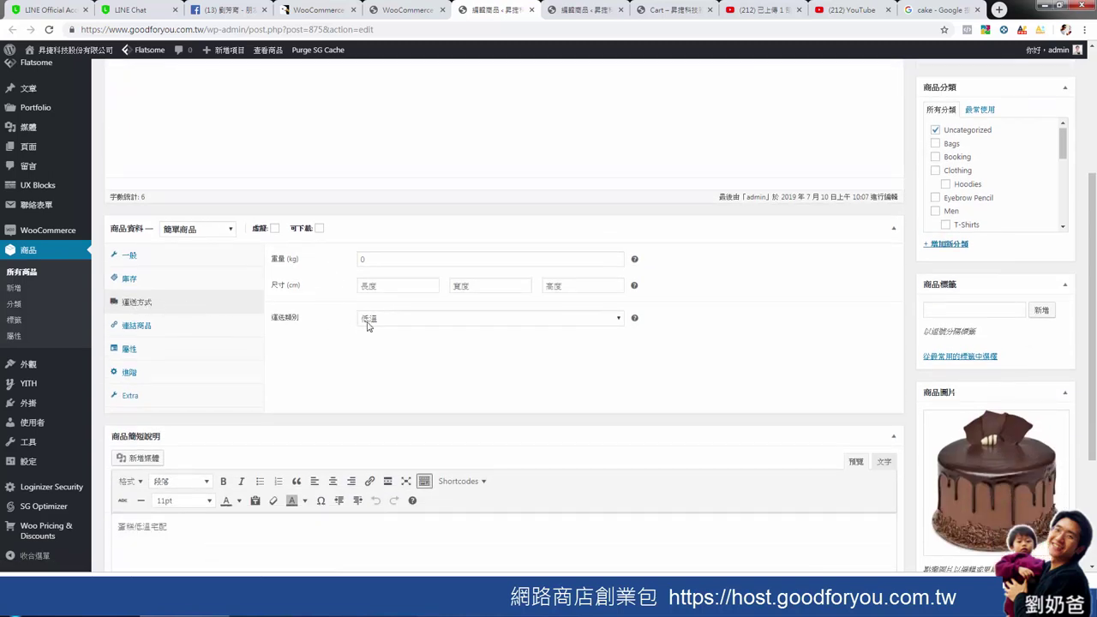
Switch the cake product's shipping class to 無運送類別 and back to 低溫
left_click(409, 328)
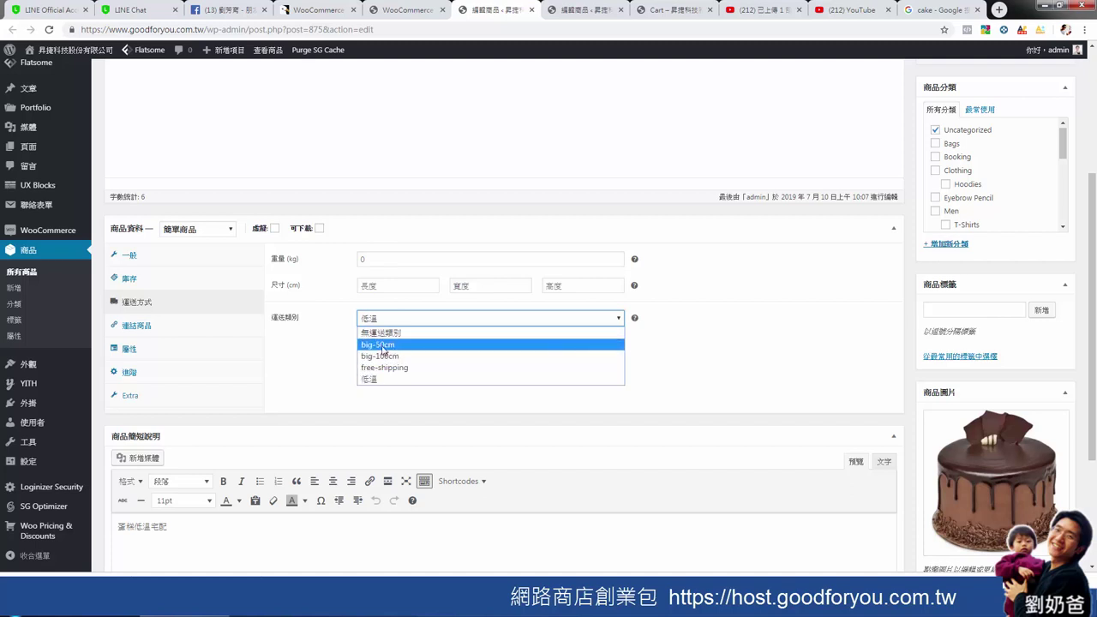
left_click(394, 333)
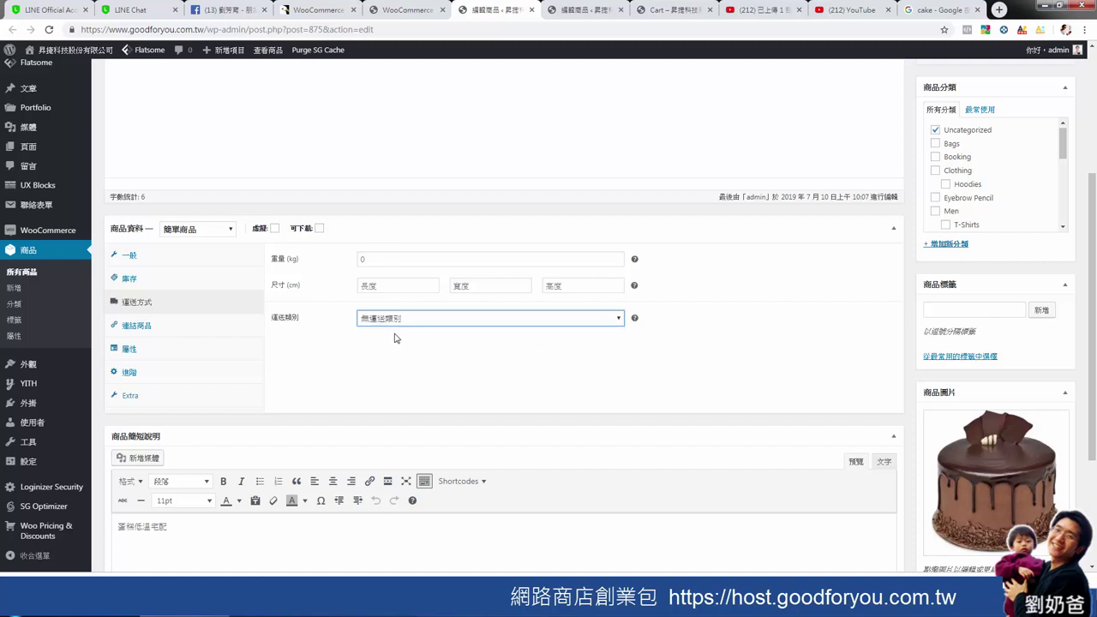
left_click(403, 323)
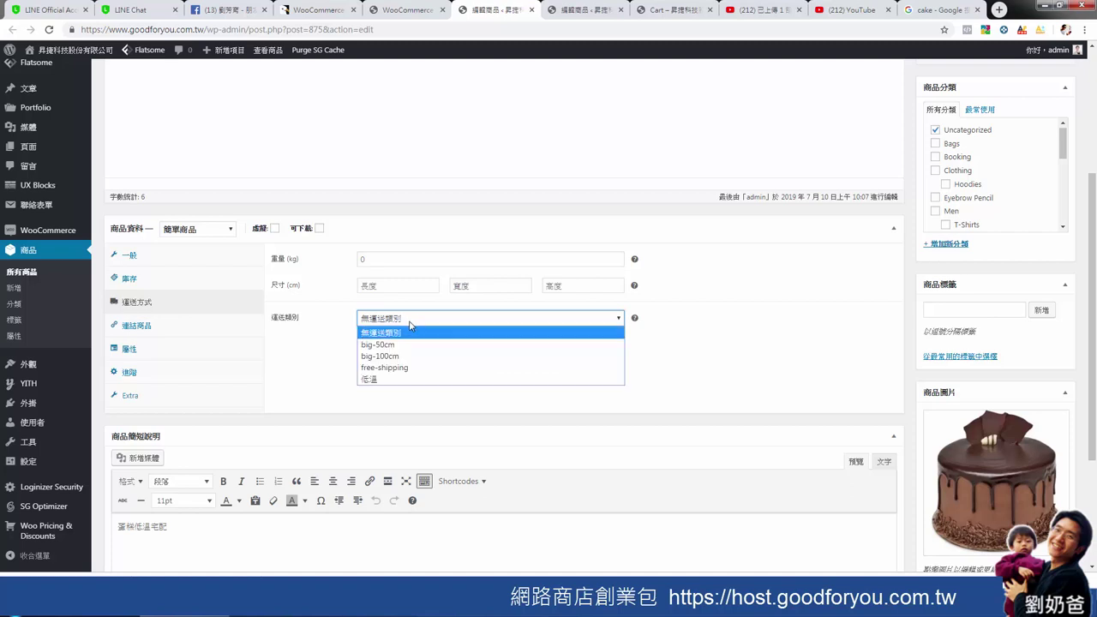
left_click(396, 380)
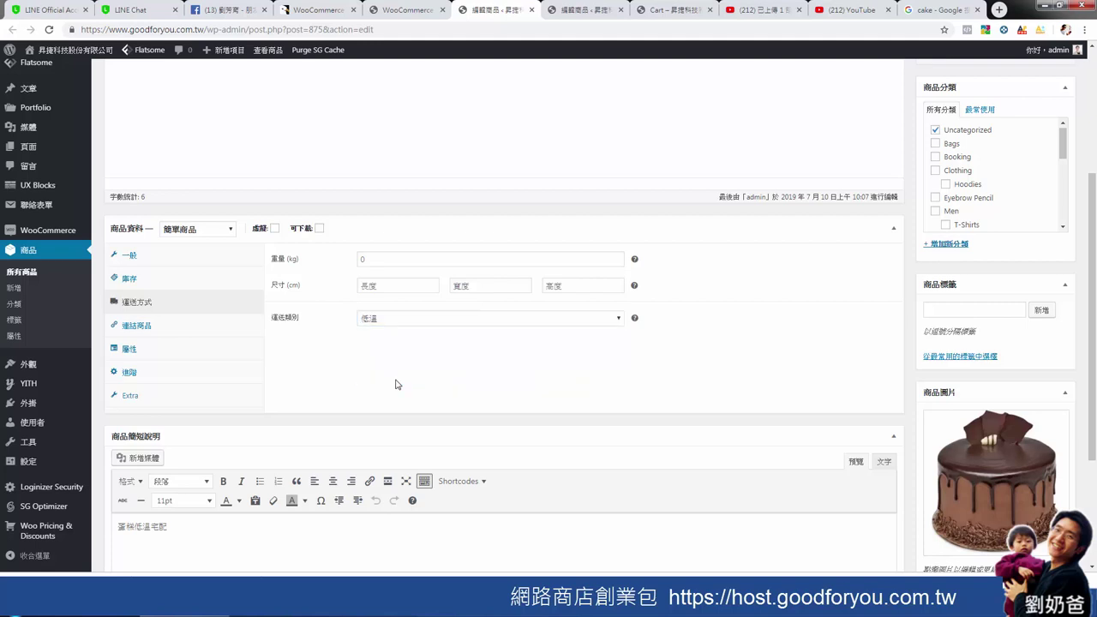
Check which shipping class is assigned to the women's shorts product in its shipping data
scroll(497, 396, "up", 3)
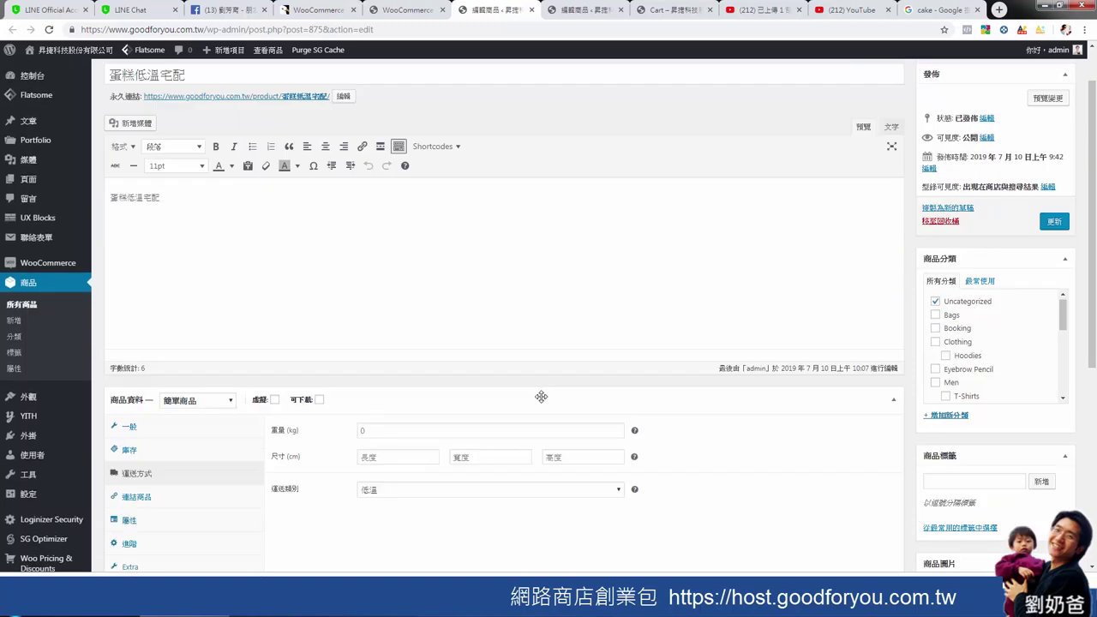
left_click(571, 12)
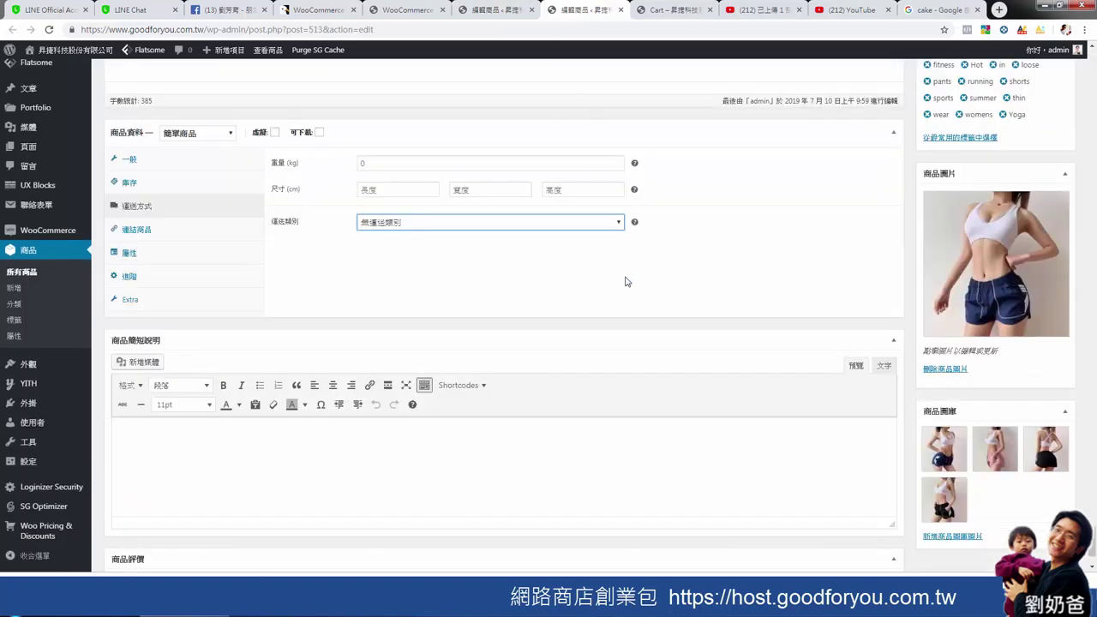
scroll(558, 334, "down", 1)
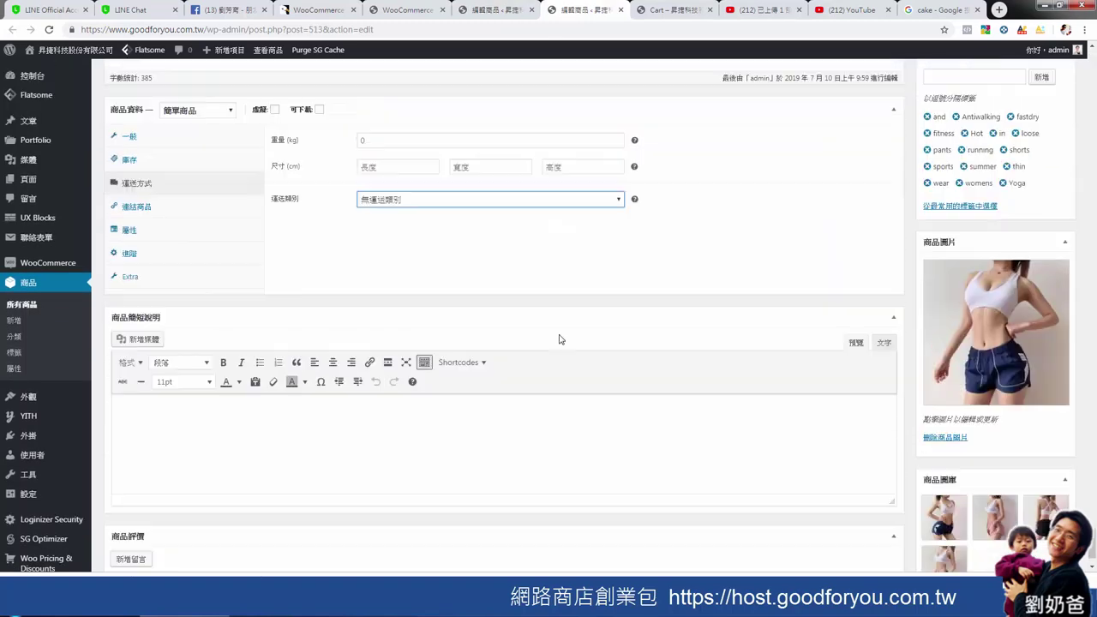
scroll(558, 339, "up", 2)
left_click(400, 364)
left_click(399, 366)
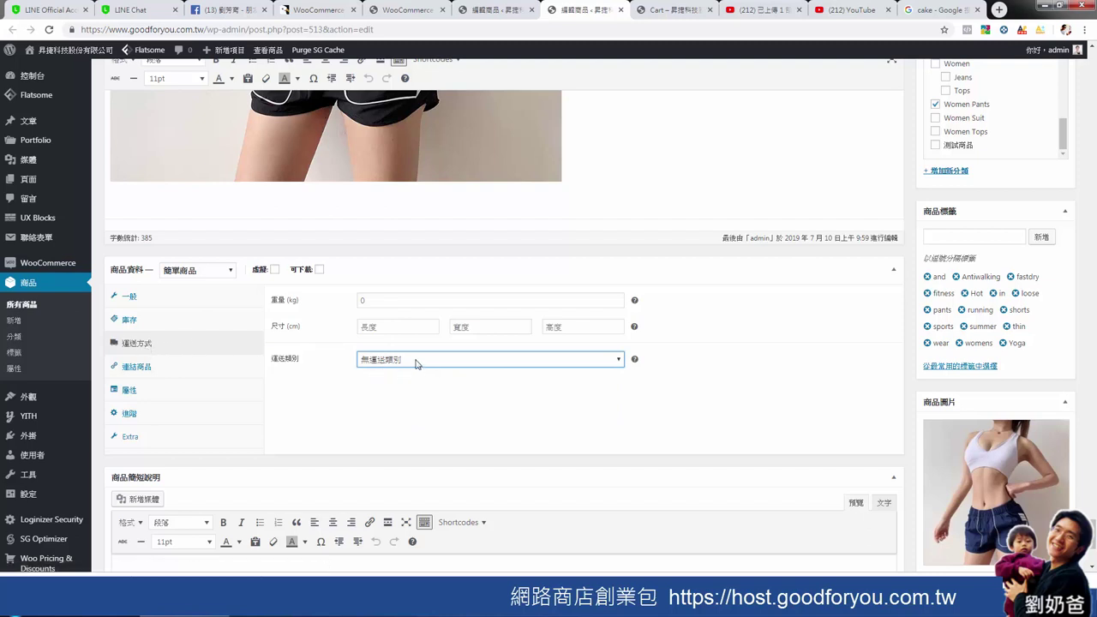
left_click(779, 395)
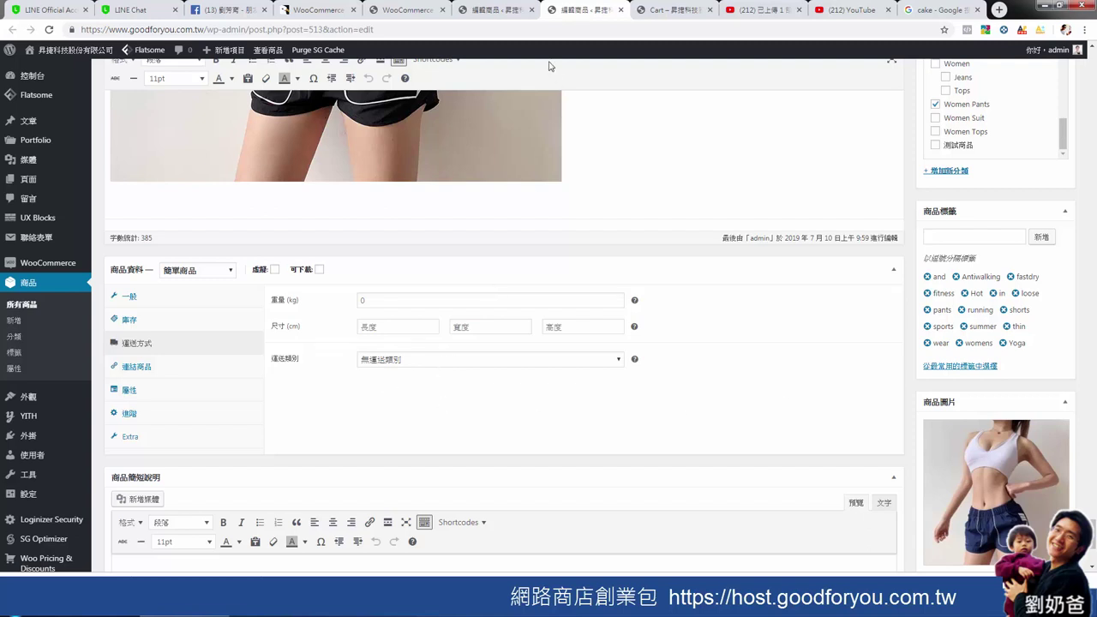
Switch to the WooCommerce shipping settings and open the list of shipping zones
left_click(407, 10)
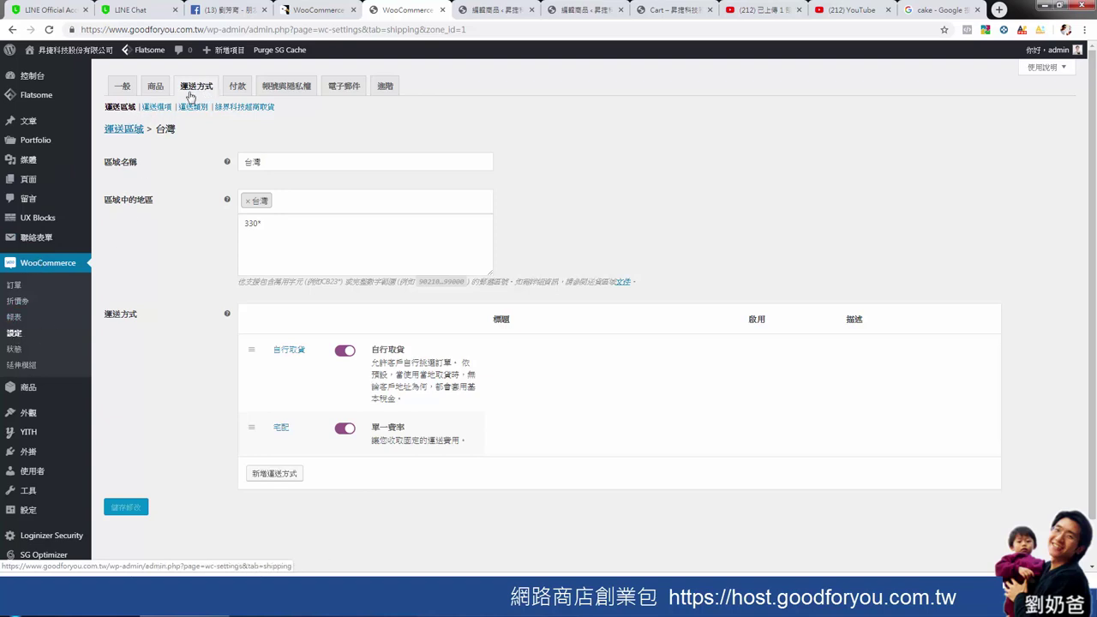
left_click(120, 107)
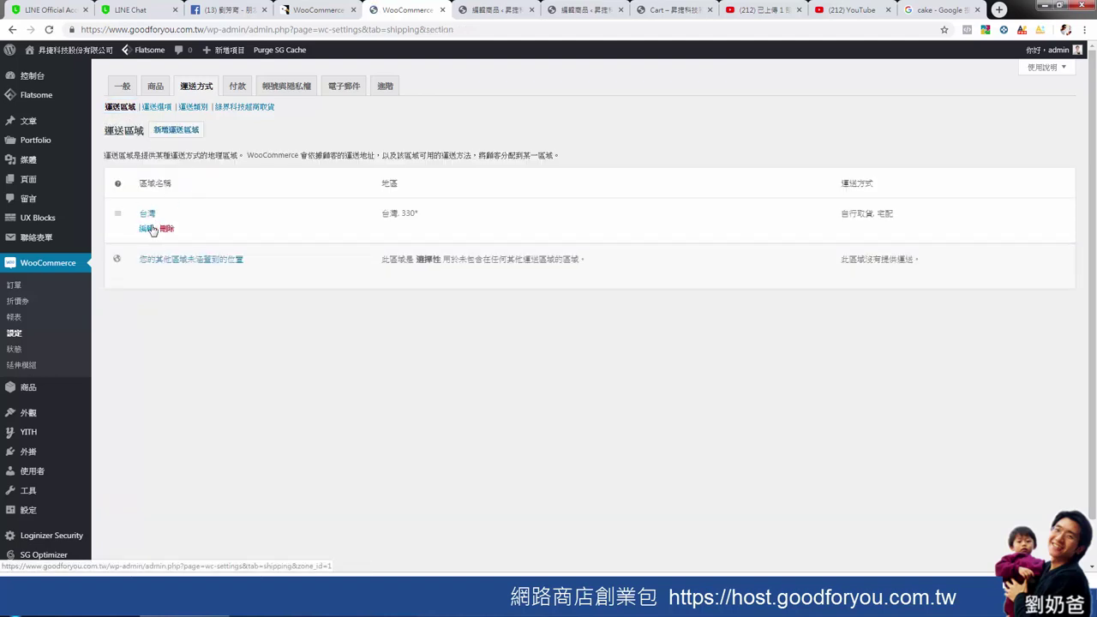
left_click(175, 134)
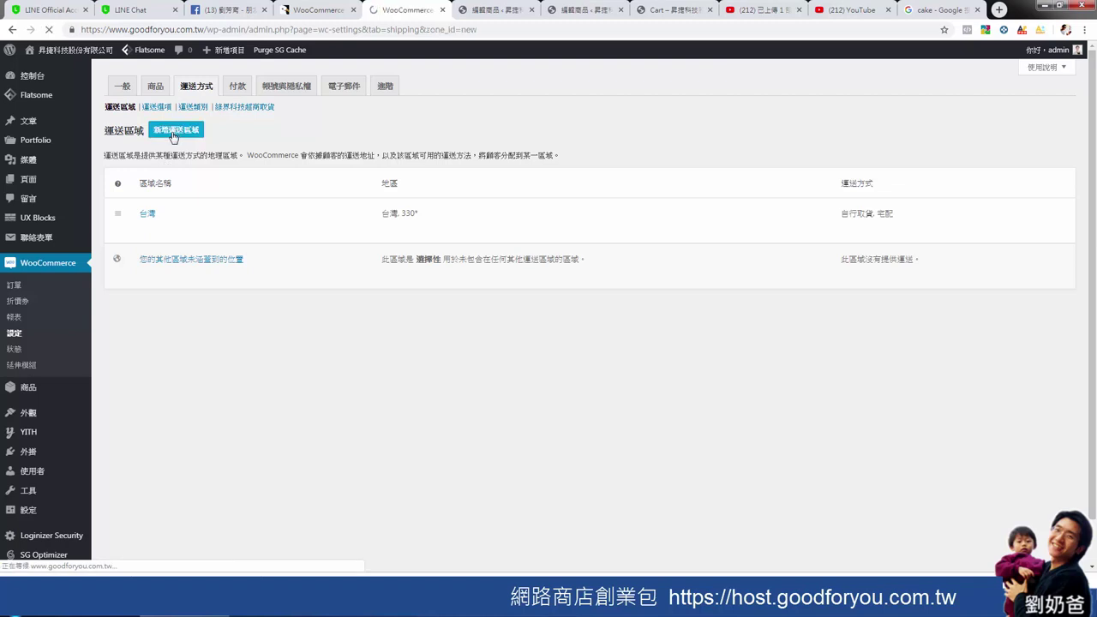
left_click(270, 161)
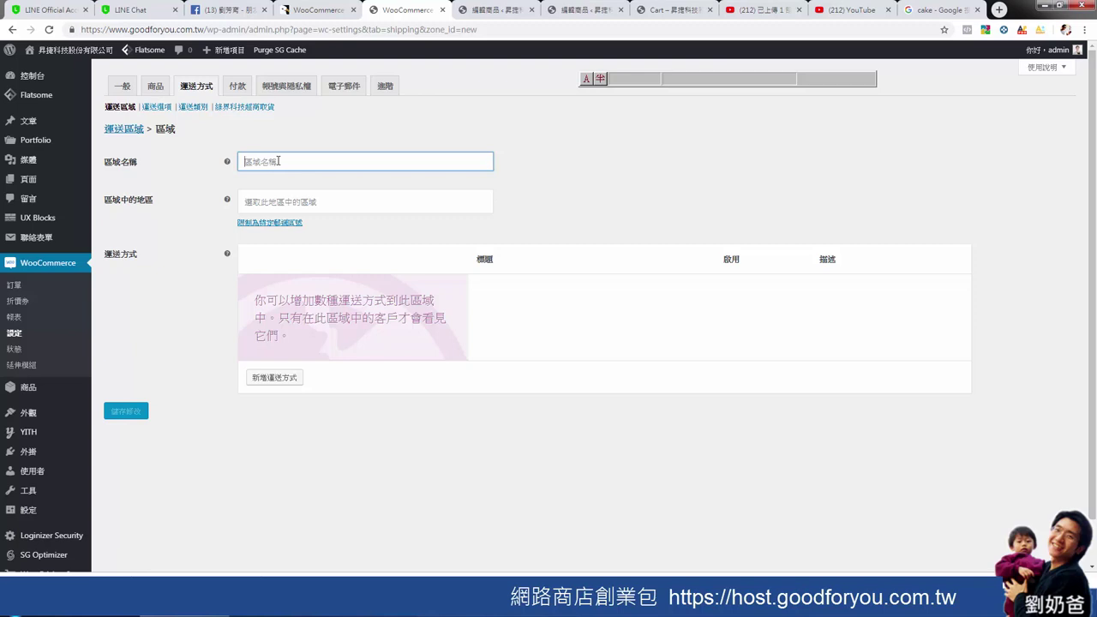
type("台灣")
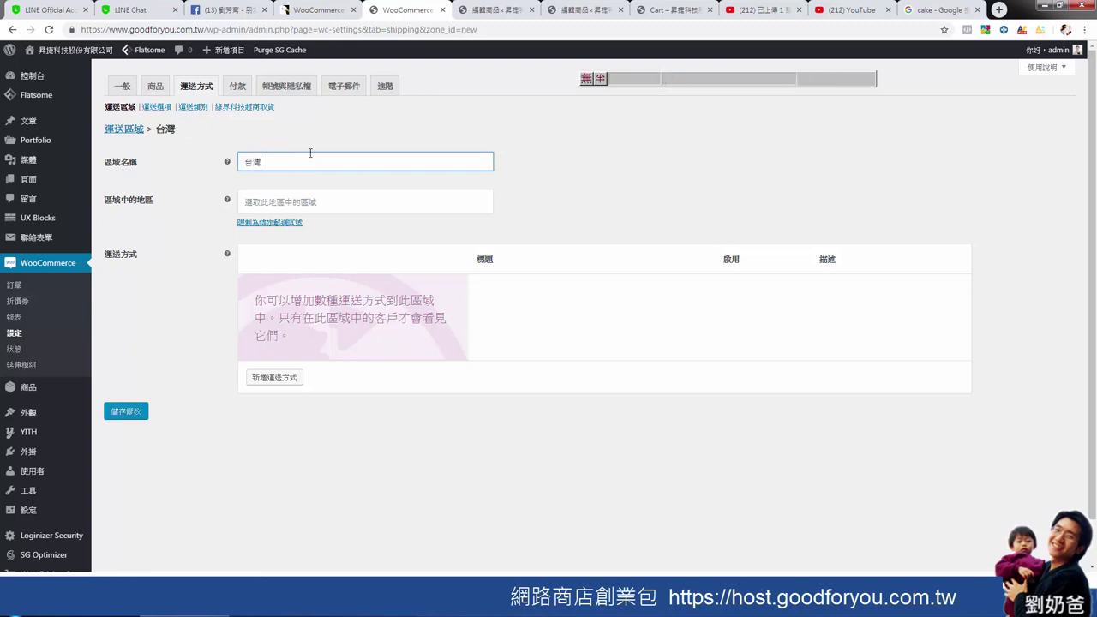
left_click(285, 204)
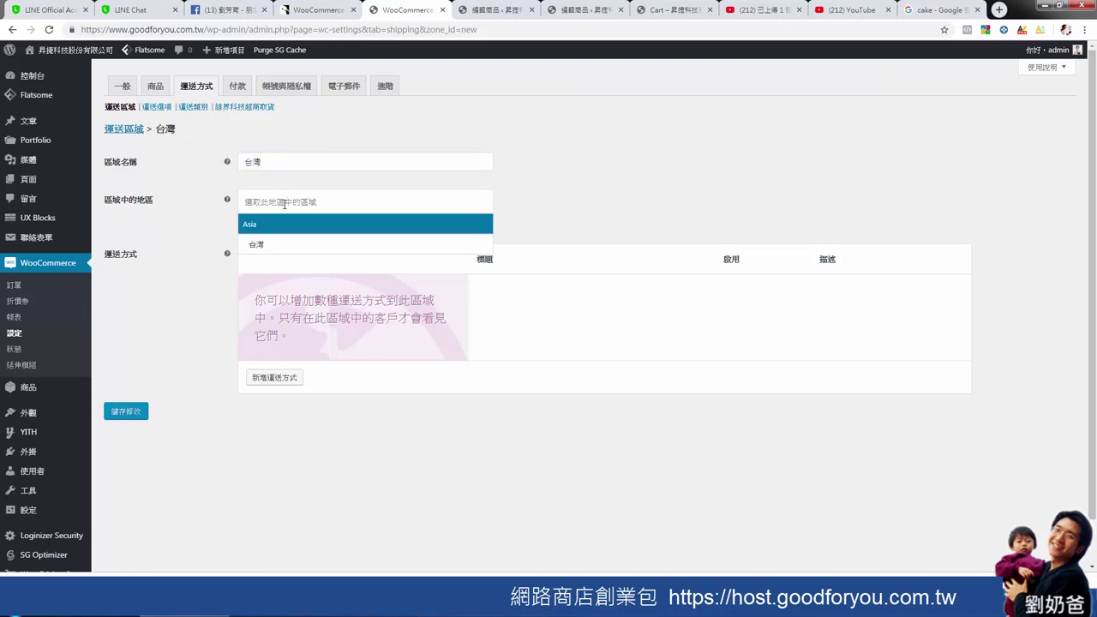
left_click(269, 245)
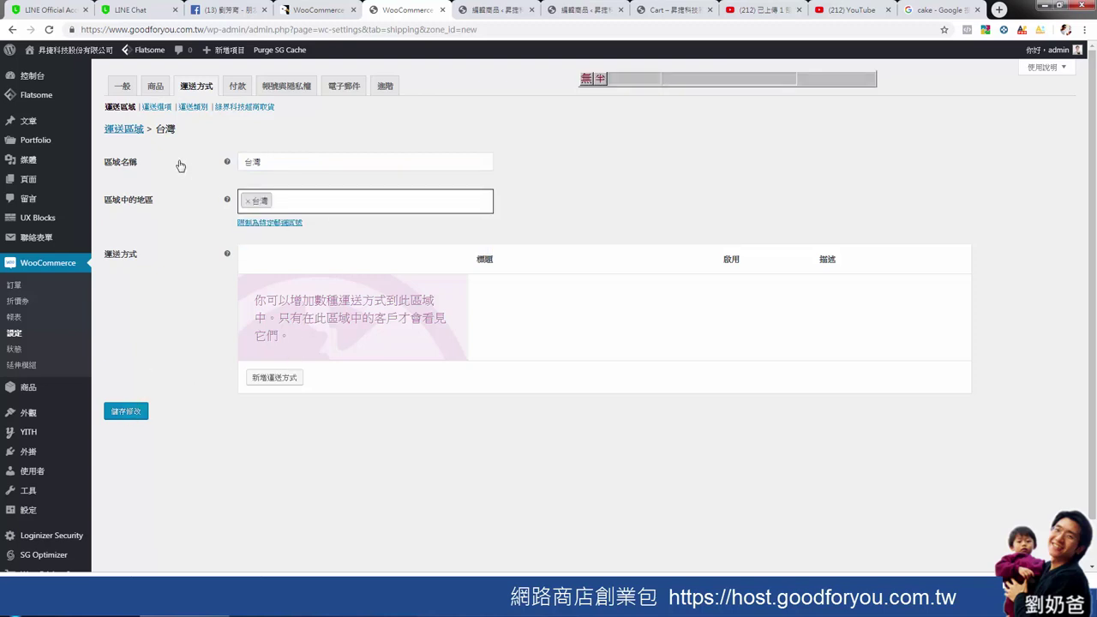
left_click(125, 134)
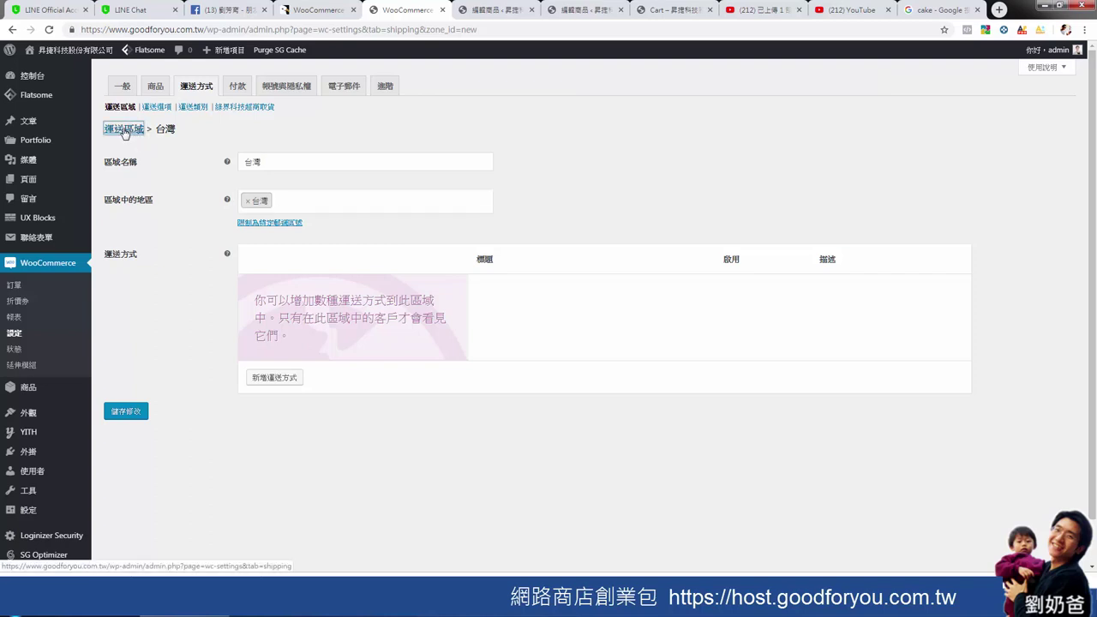
left_click(613, 117)
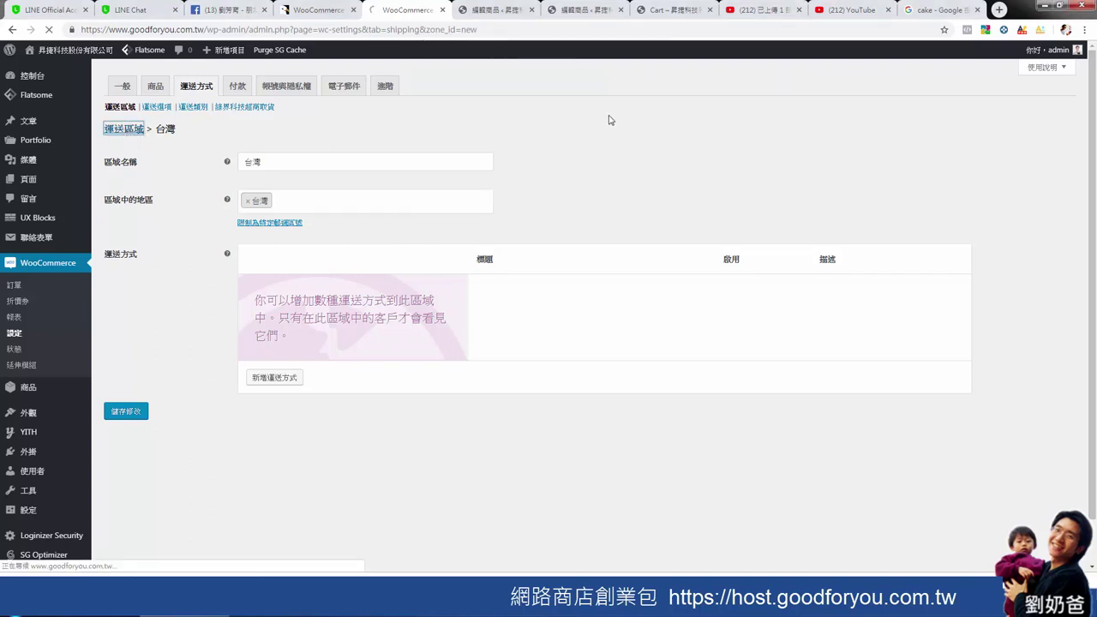
Open the 宅配 flat-rate settings of the 台灣 zone and examine the [qty] formulas for the 低溫 and no-class fees
mouse_move(153, 225)
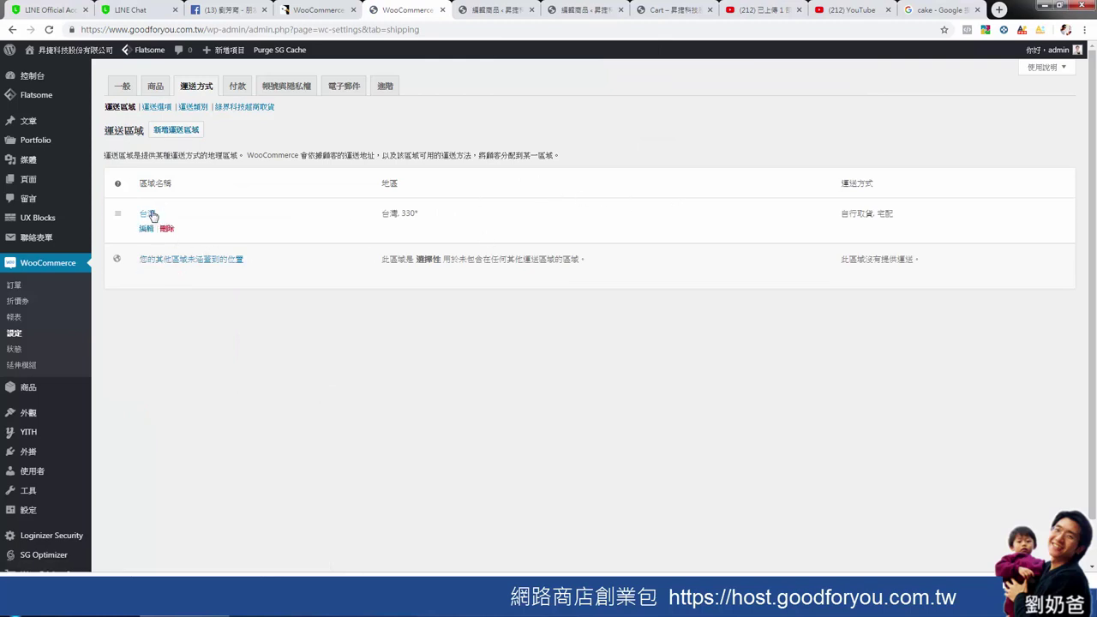
left_click(149, 214)
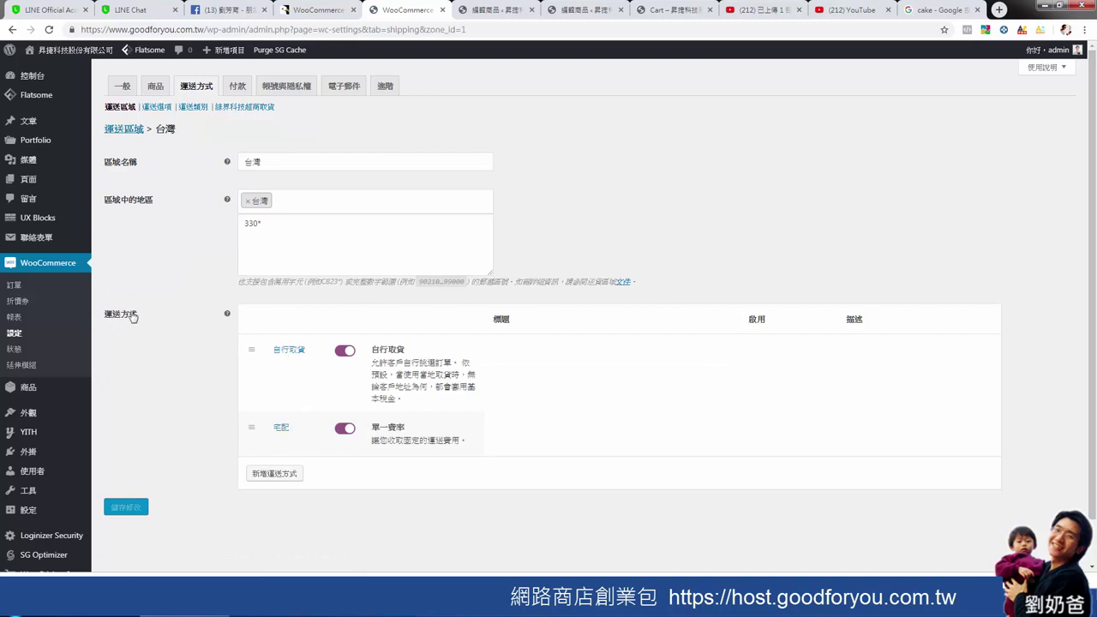
mouse_move(311, 370)
mouse_move(289, 436)
left_click(281, 428)
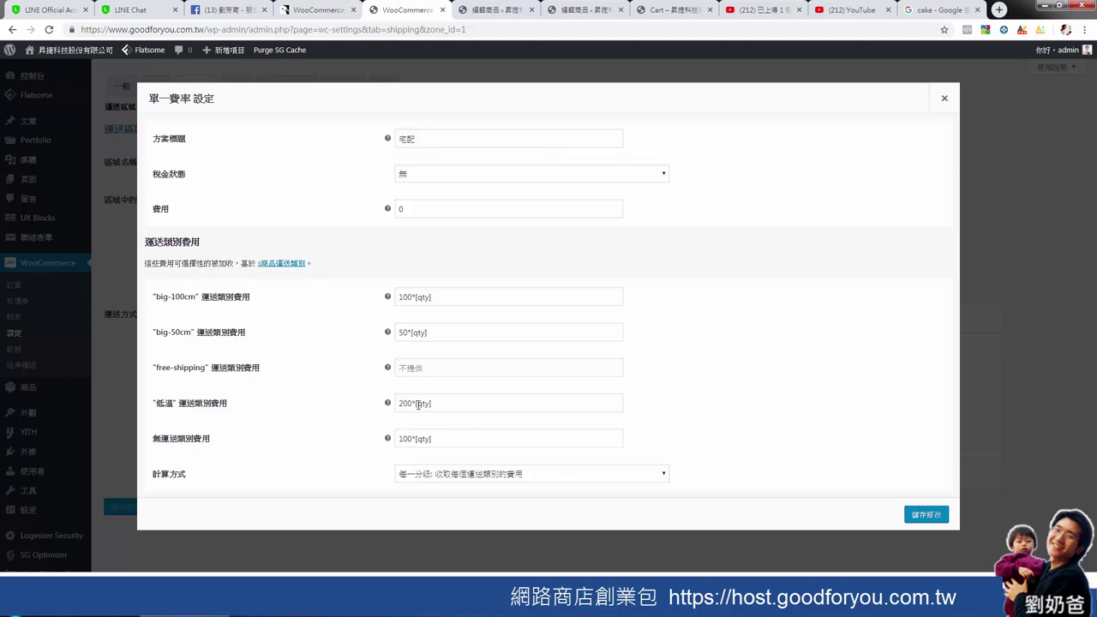
left_click_drag(418, 404, 432, 404)
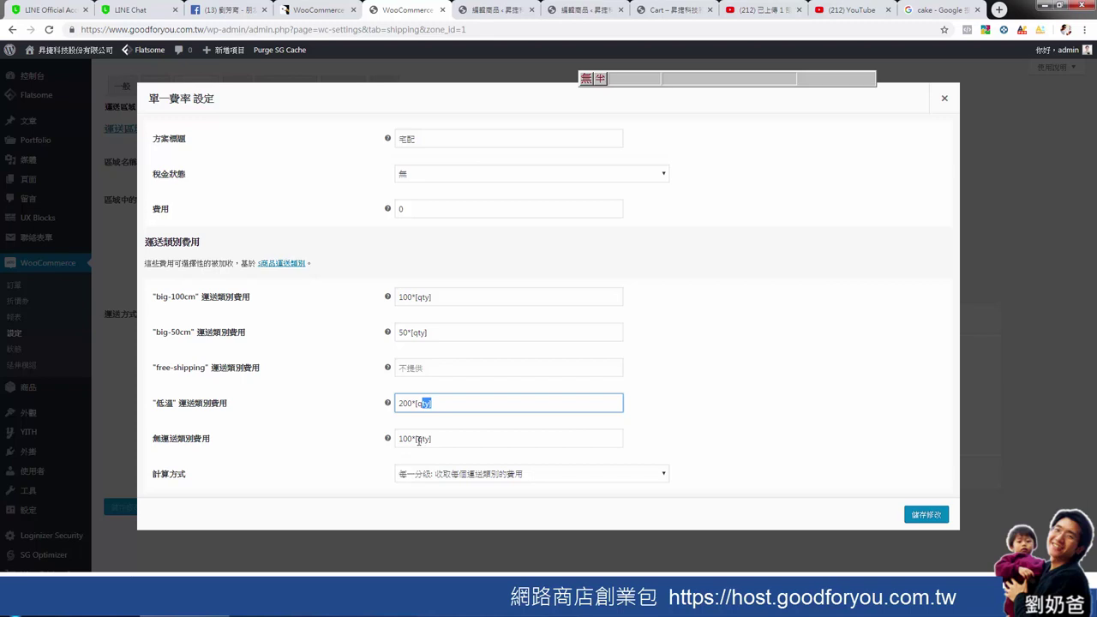
left_click_drag(418, 441, 428, 439)
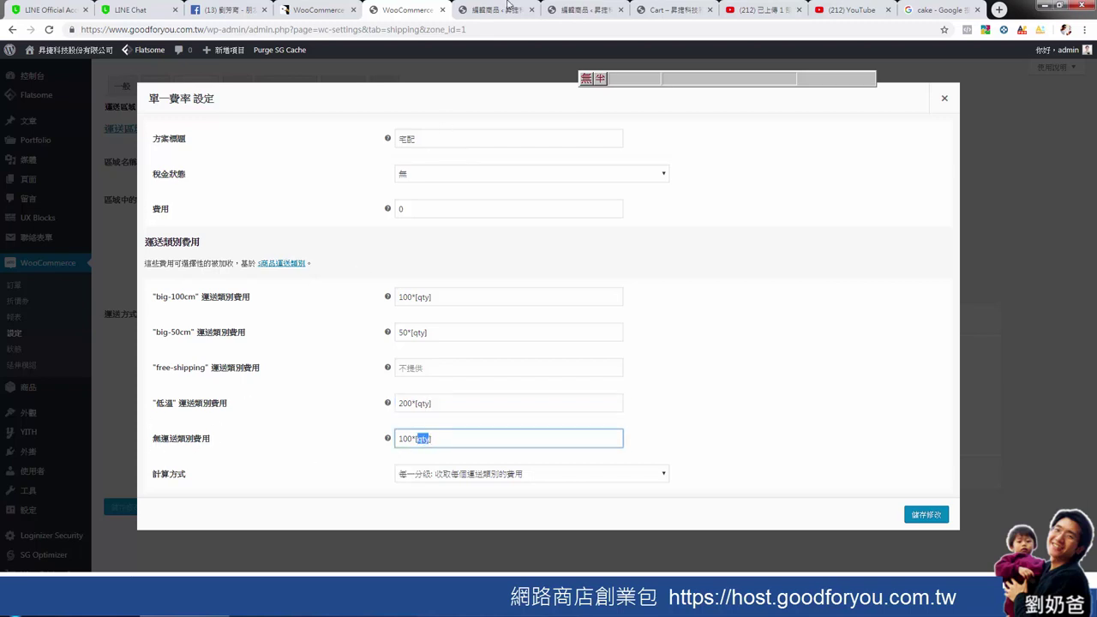
Compare the 宅配 fee formulas with the shipping classes assigned to the cake and shorts products
left_click(508, 7)
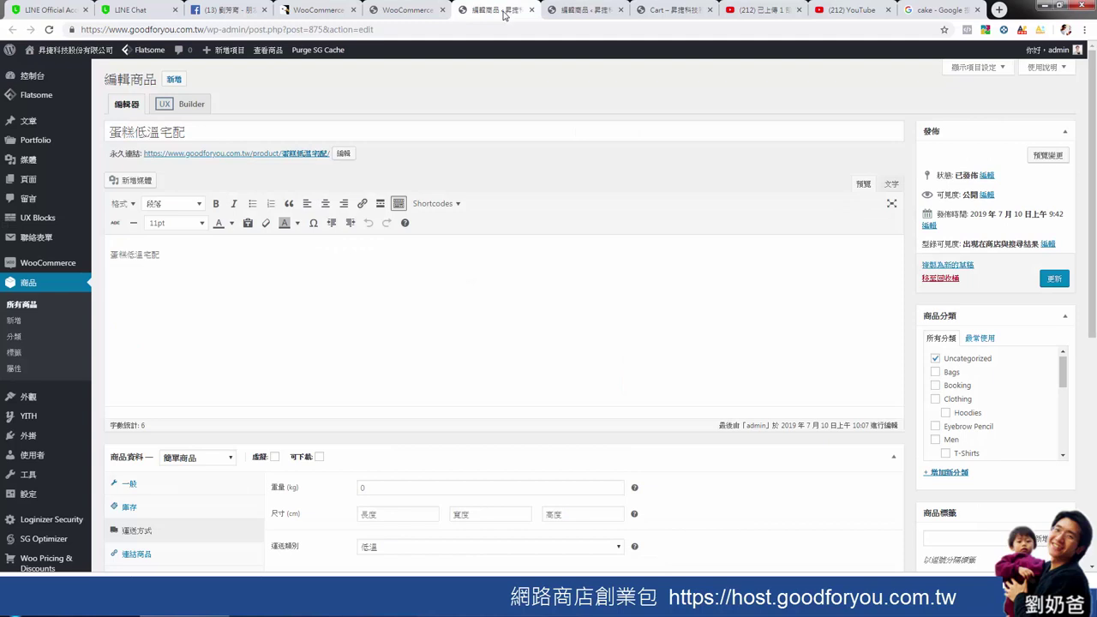
left_click(579, 12)
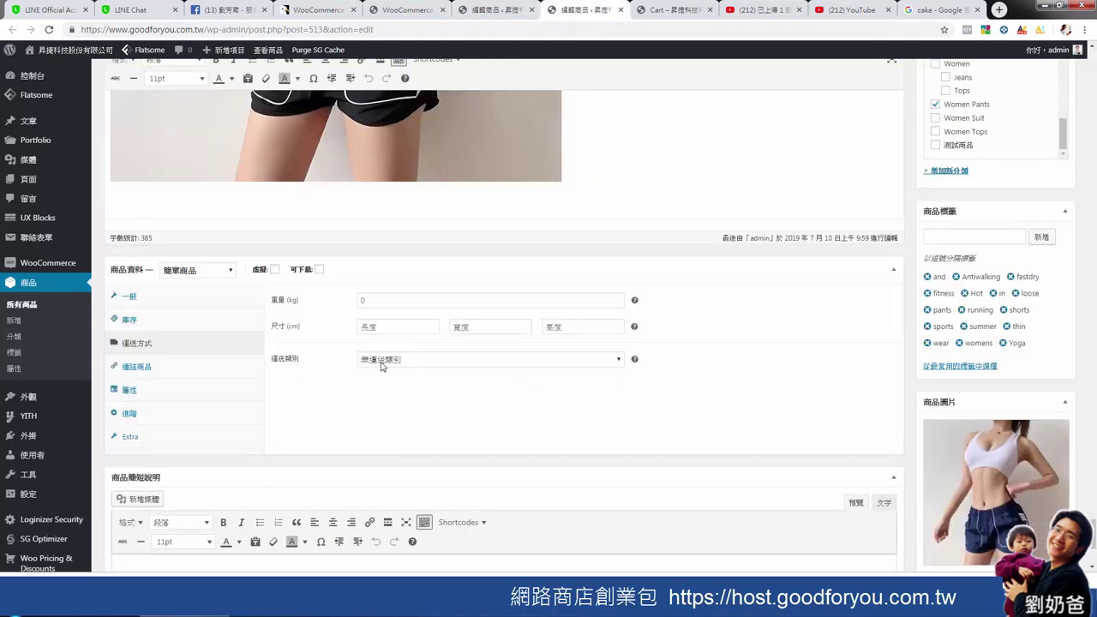
left_click(399, 10)
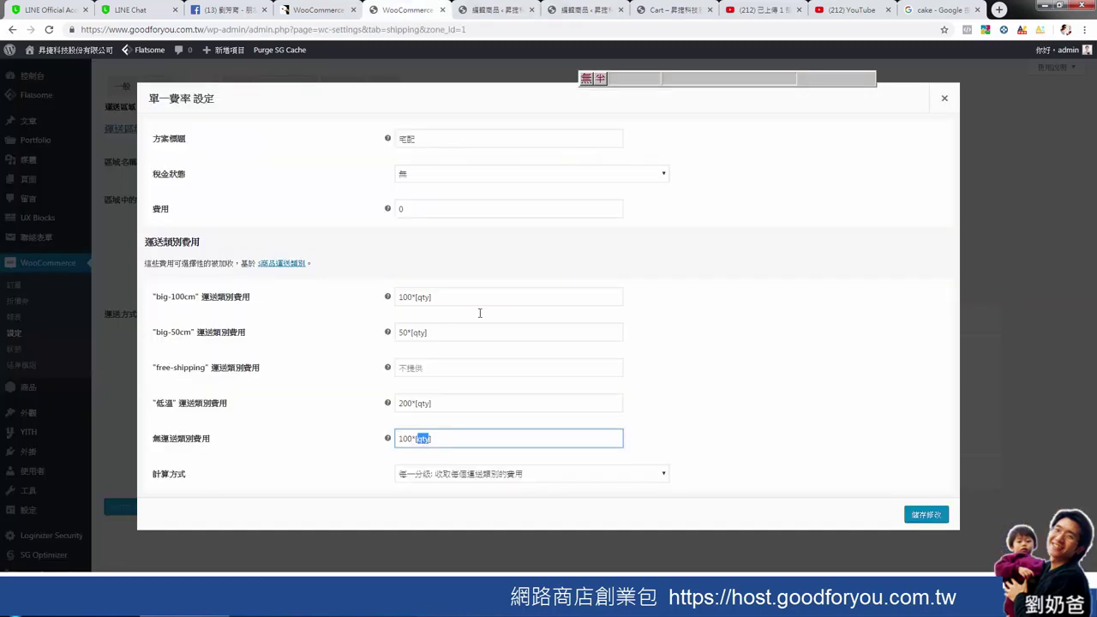
left_click(505, 11)
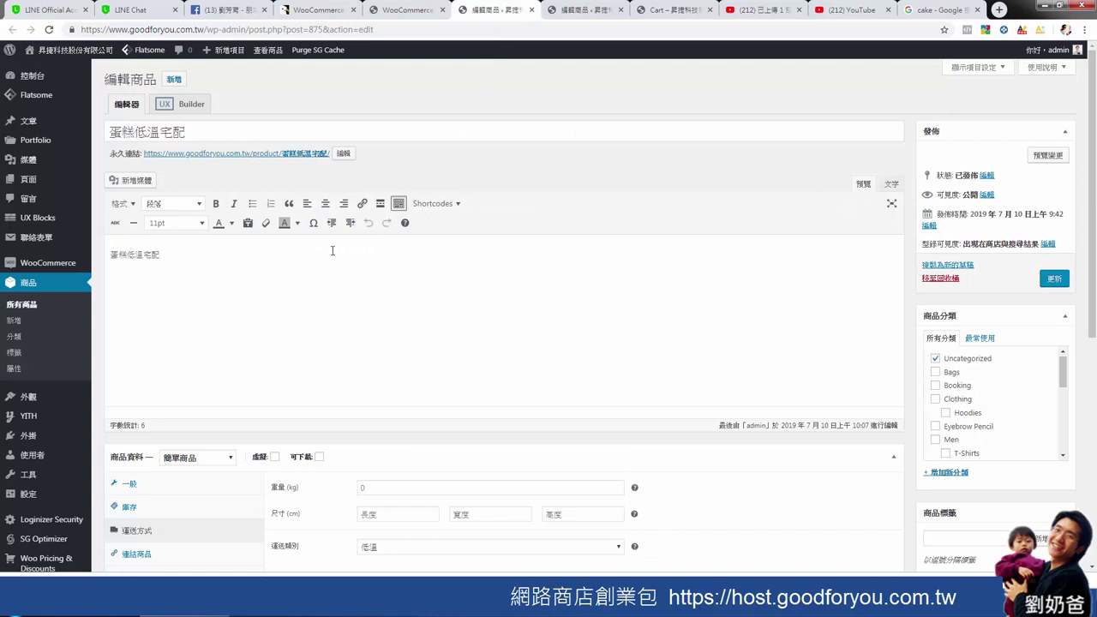
scroll(463, 446, "down", 1)
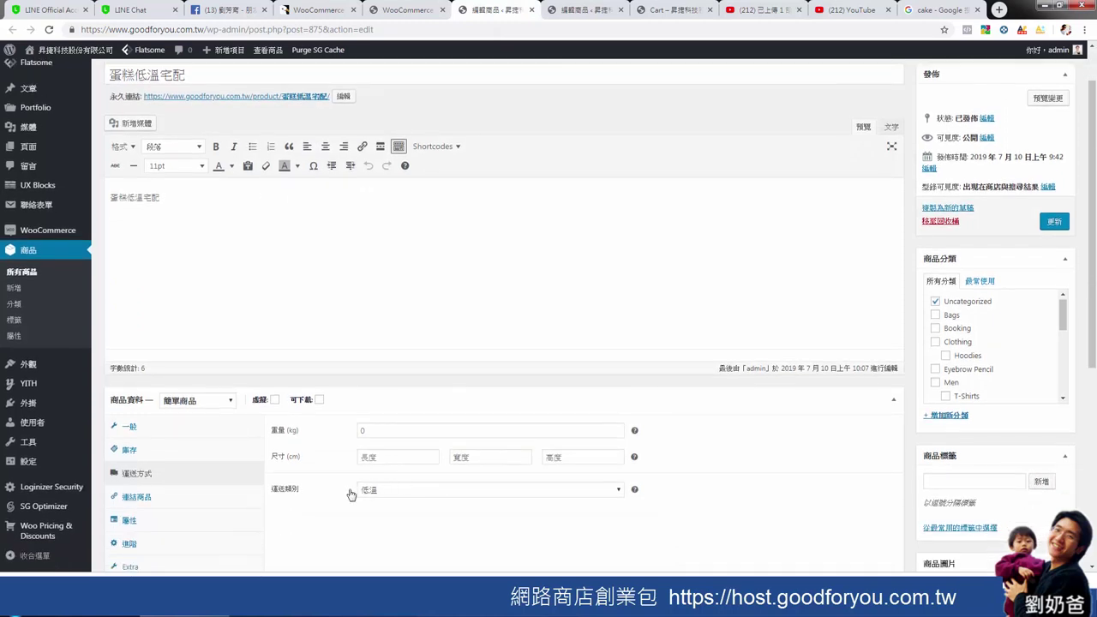
left_click(399, 10)
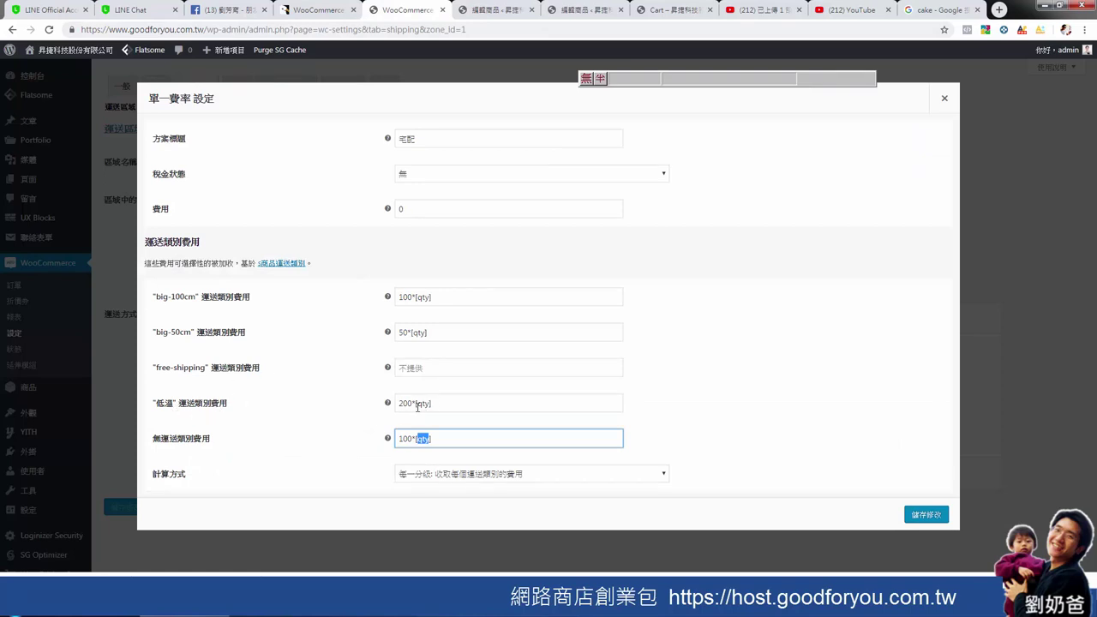
Save the 宅配 flat-rate settings and return to the shopping cart page
left_click(936, 518)
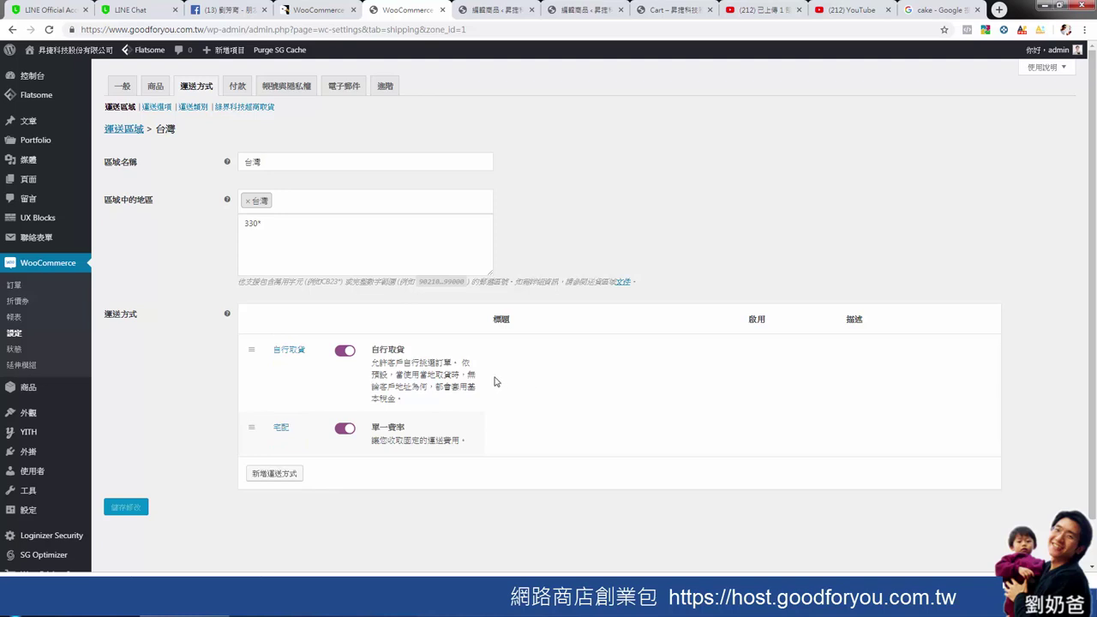
mouse_move(455, 367)
key("ctrl+Tab")
key("ctrl+Tab")
key("ctrl+Tab")
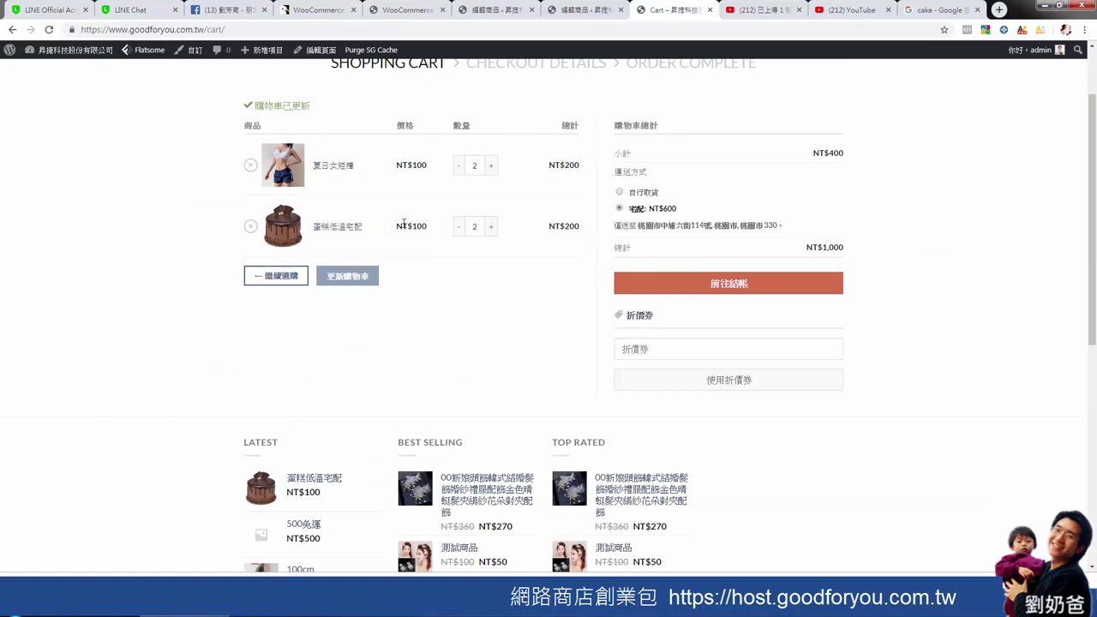